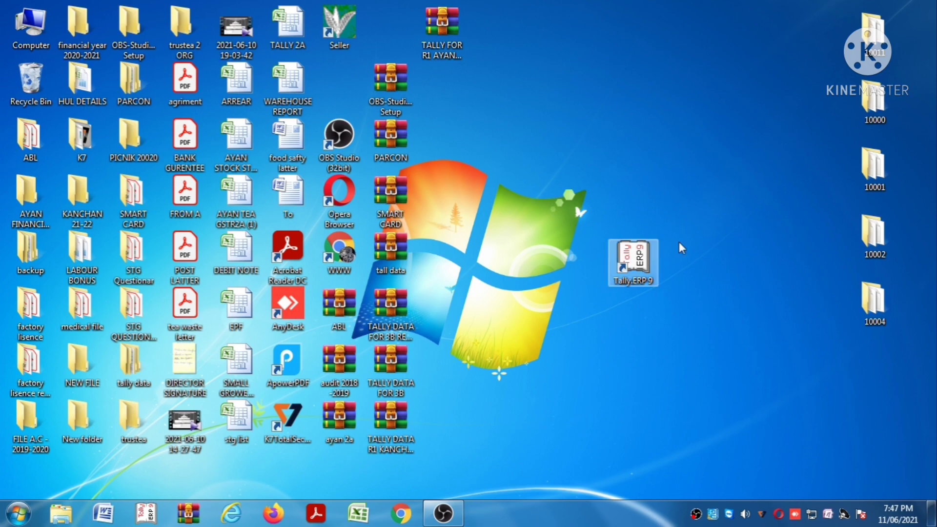
Launch Tally.ERP 9 and choose Create Company from the Company Info. menu
double_click(634, 275)
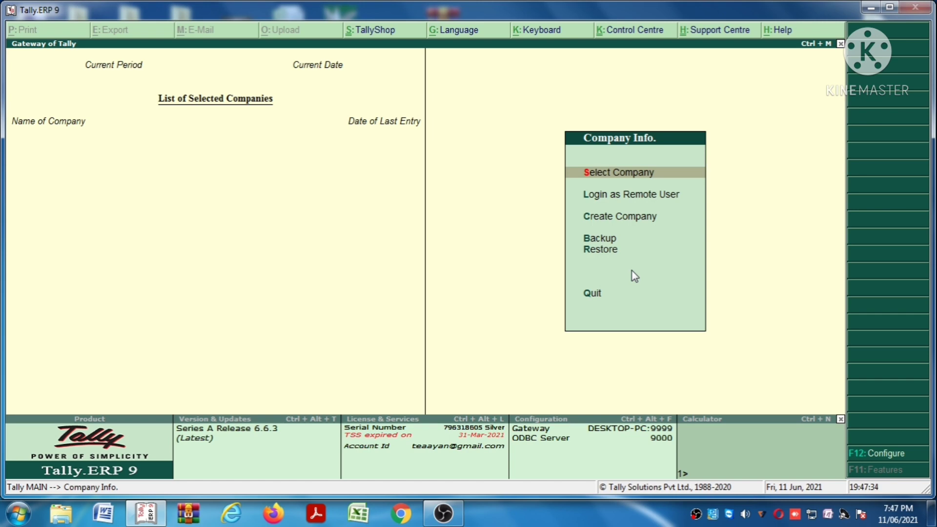
key(Down)
key(Down)
key(Up)
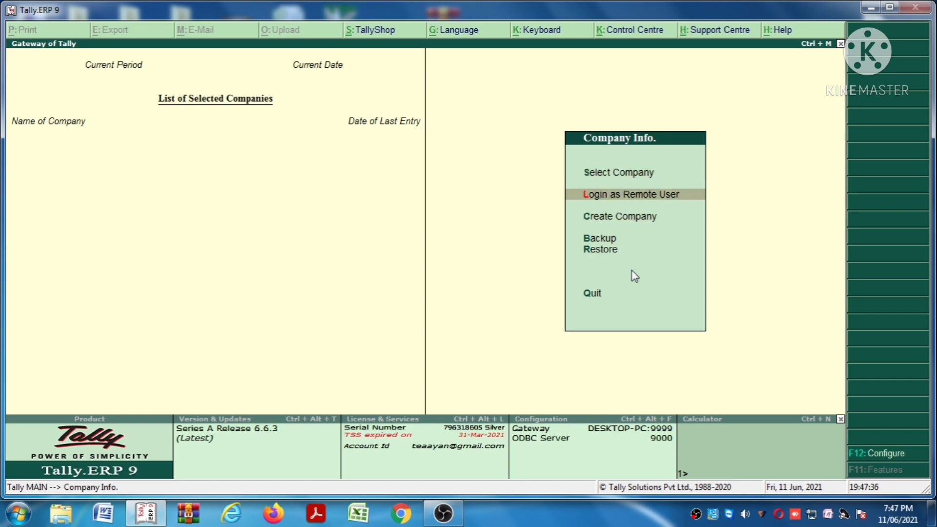
key(Up)
key(Up)
key(Down)
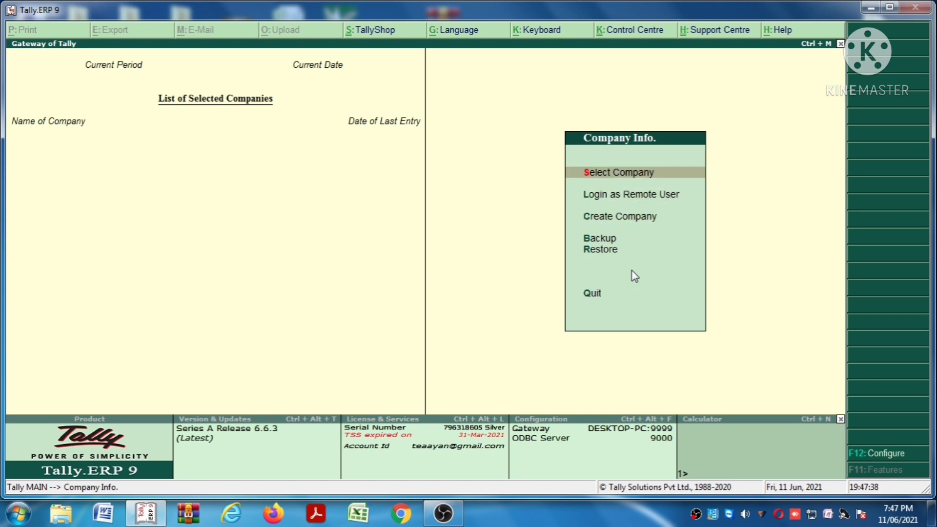
key(Down)
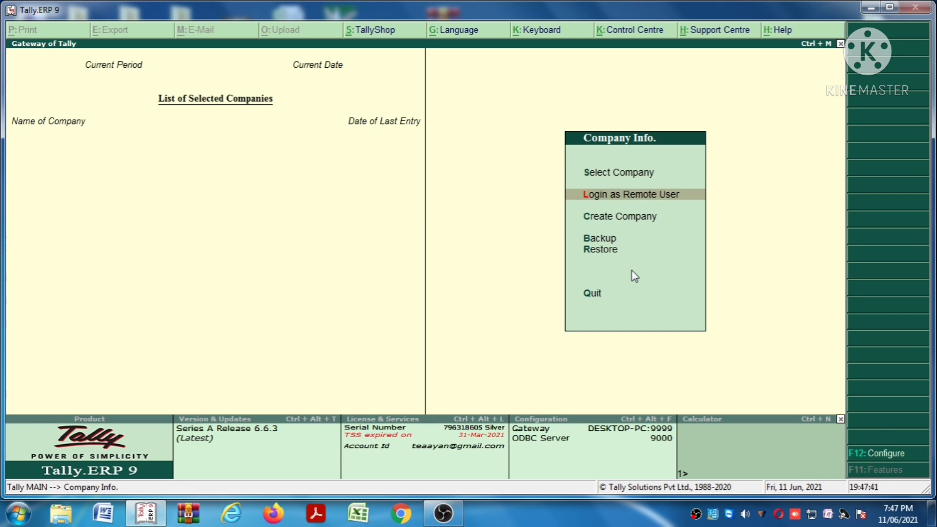
key(Down)
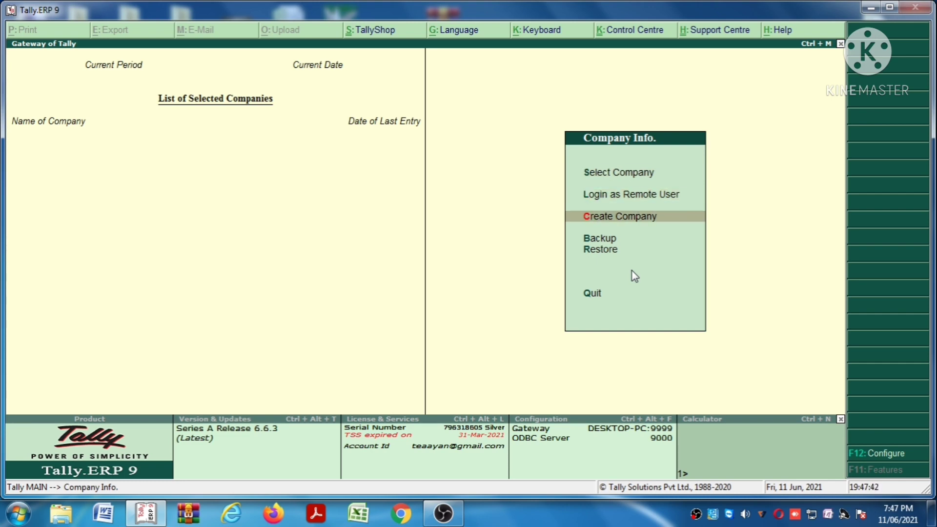
key(Down)
key(Down)
key(Down)
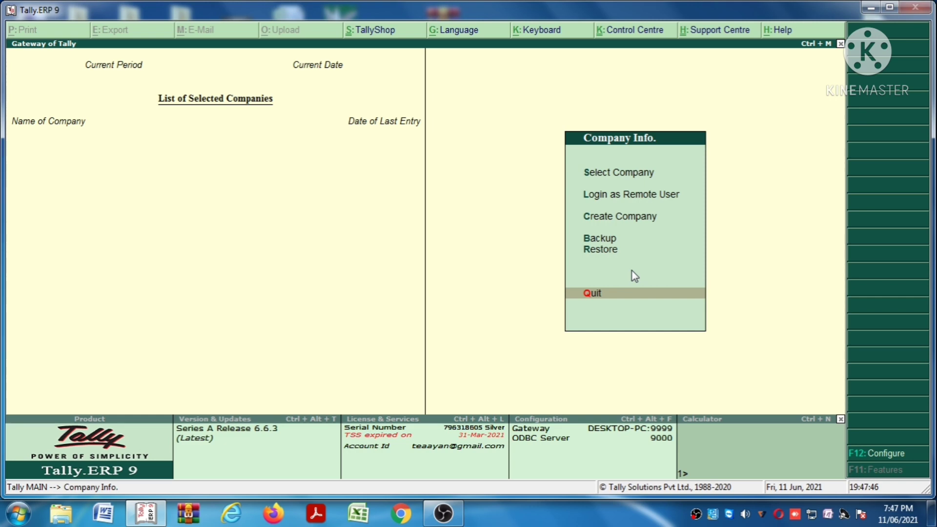
key(Up)
key(Up)
key(Up)
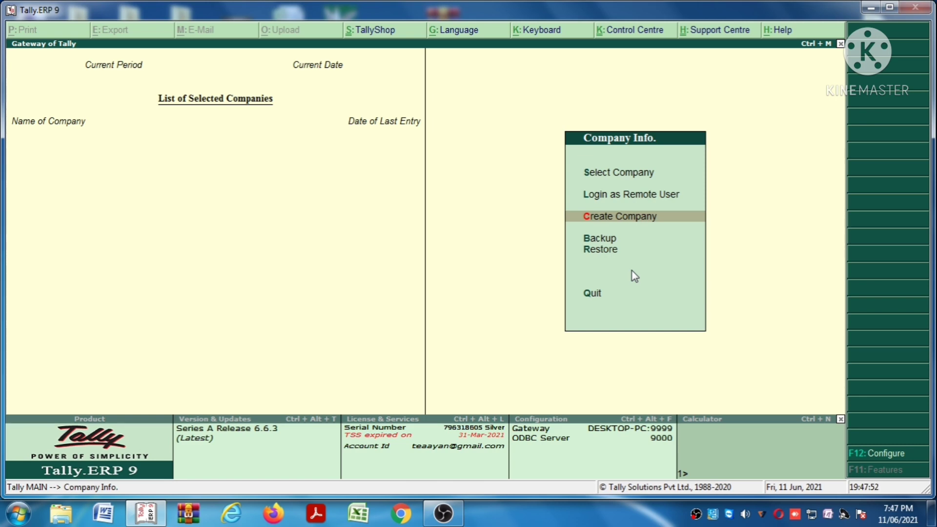
key(Return)
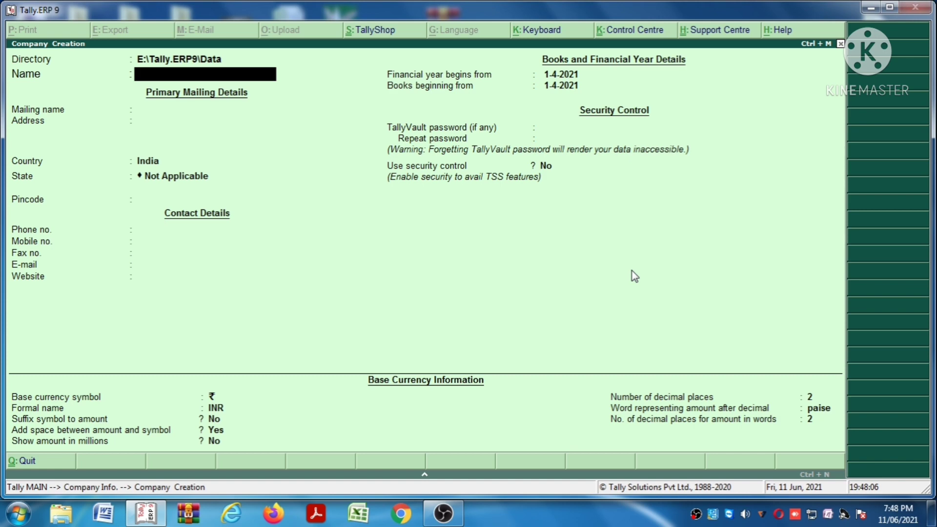
Name the company SHYAM TRADERS and keep that as the mailing name
text(SHYAM TRADERS)
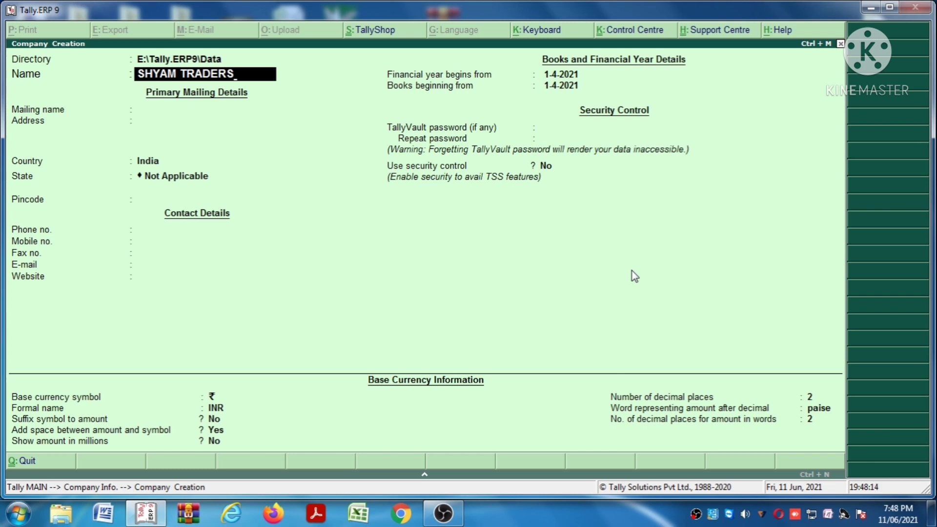
key(Return)
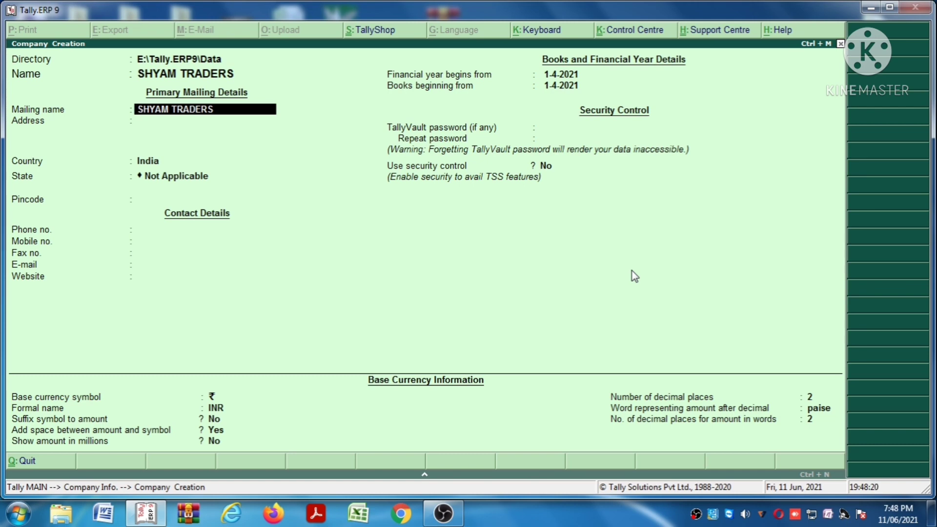
key(Return)
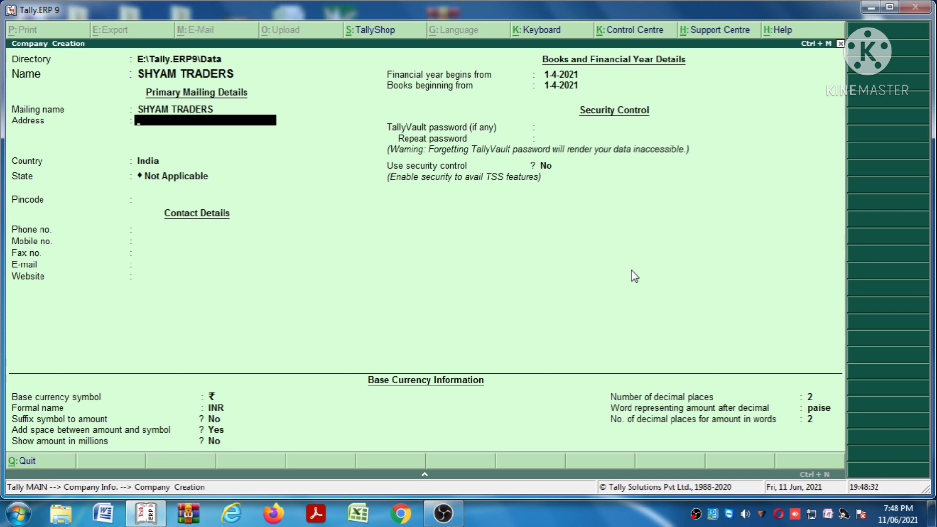
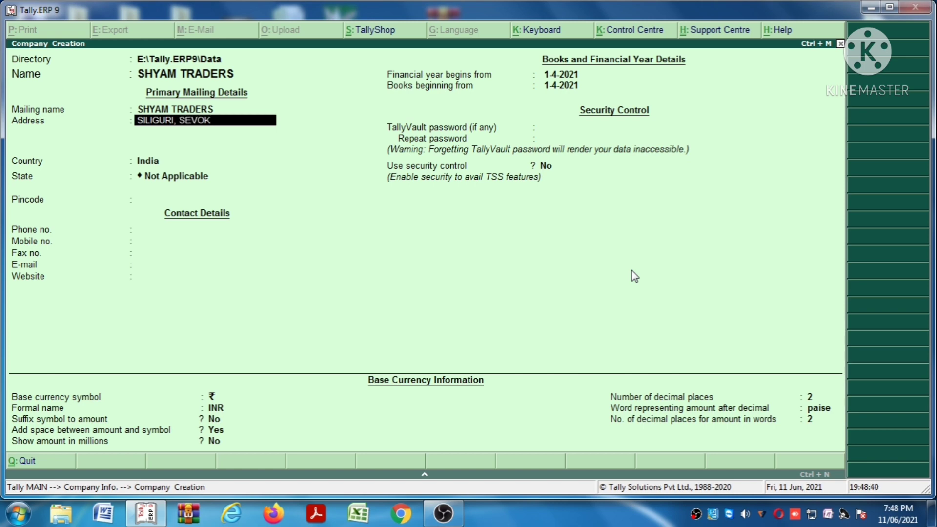
Enter the company's two-line street address and move on to Country
key(Return)
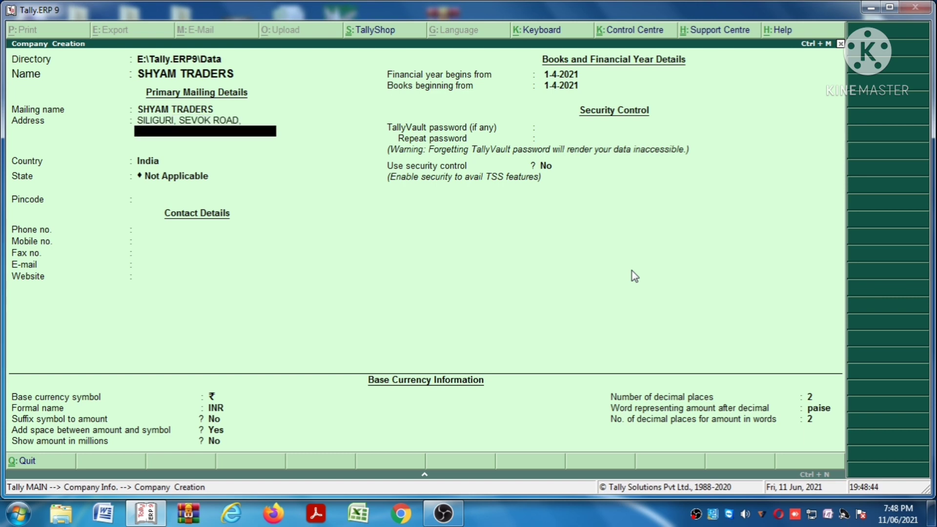
key(Return)
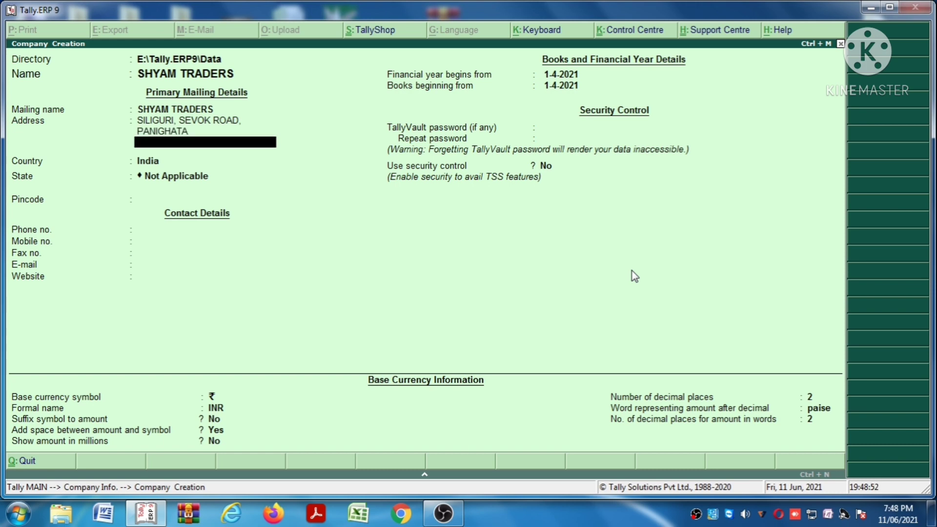
key(Return)
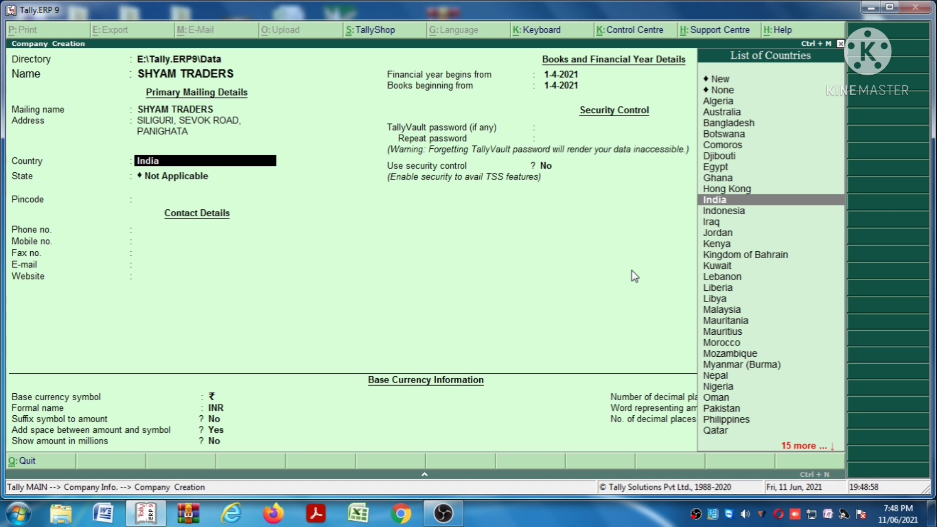
Keep India as the country and pick West Bengal as the state
key(Up)
key(Up)
key(Up)
key(Up)
key(Down)
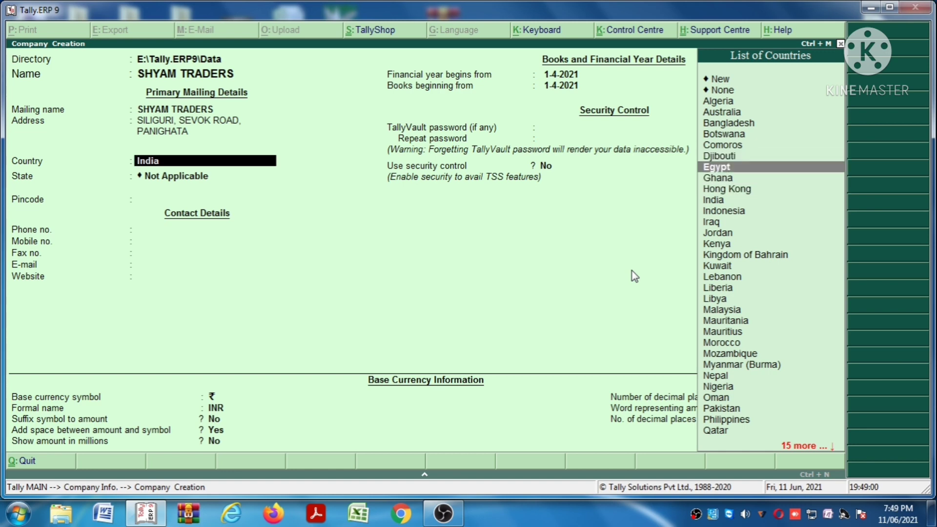
key(Down)
key(Down)
key(Down)
key(Down)
key(Down)
key(Up)
key(Up)
key(Down)
key(Down)
key(Down)
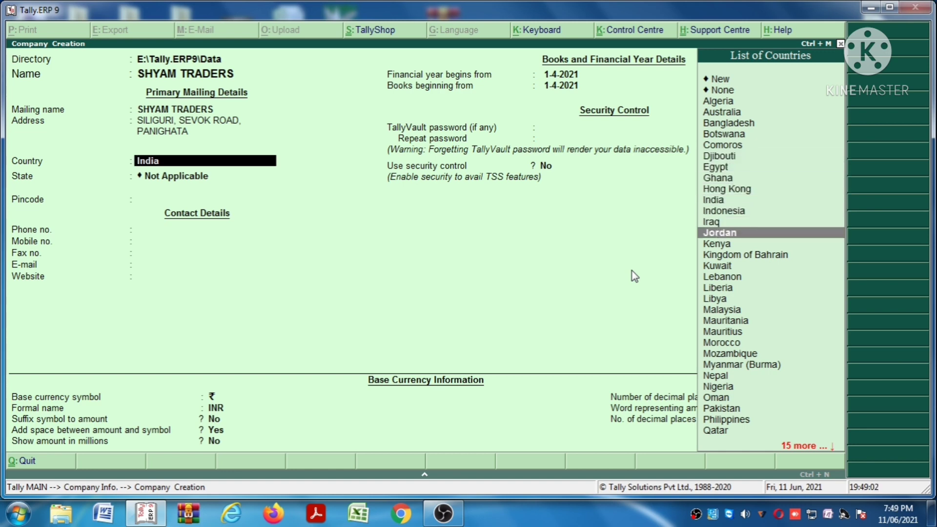
key(Down)
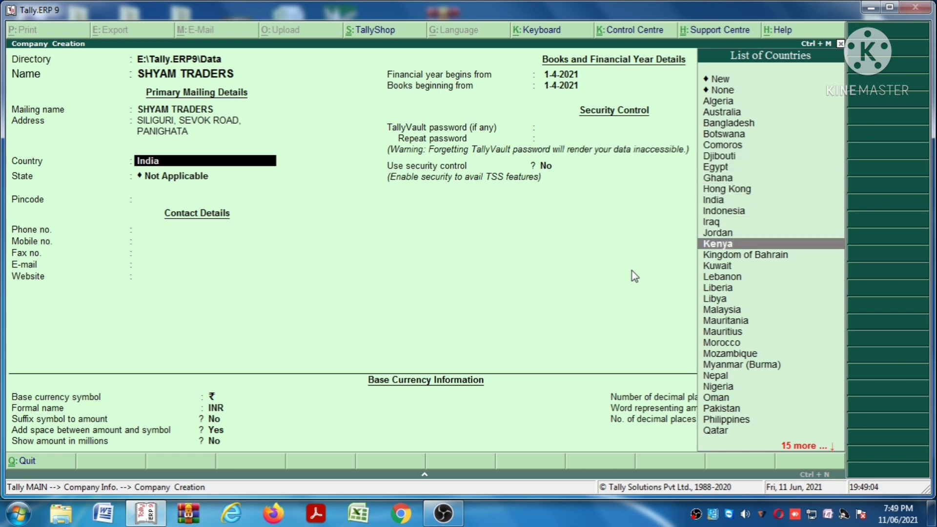
key(Up)
key(Up)
key(Up)
key(Up)
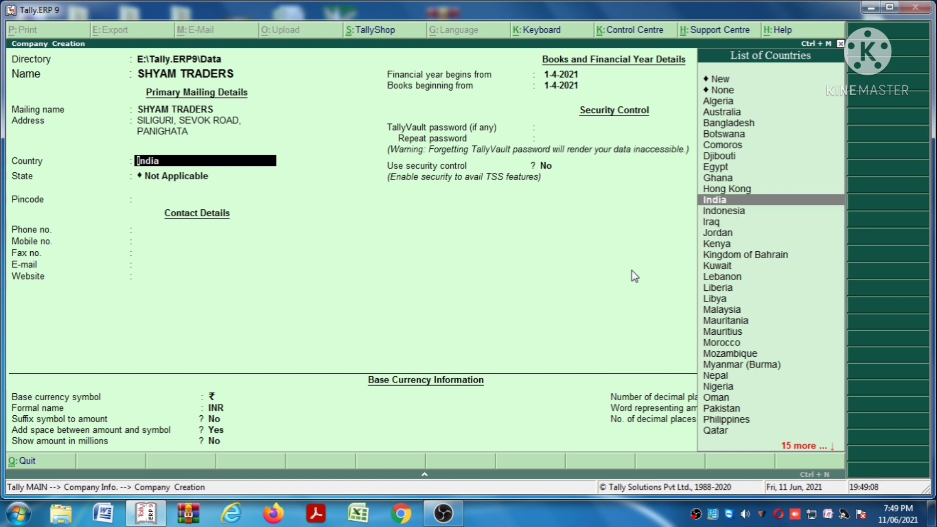
key(Return)
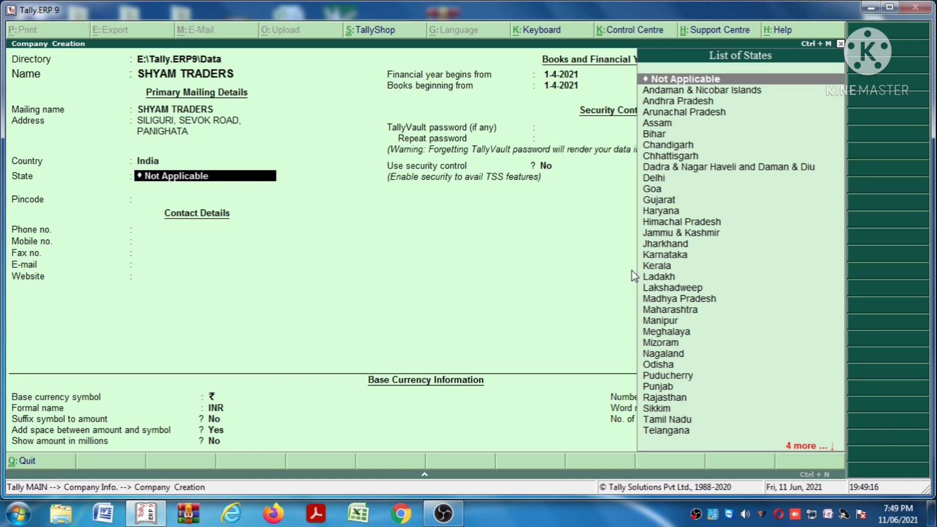
text(WES)
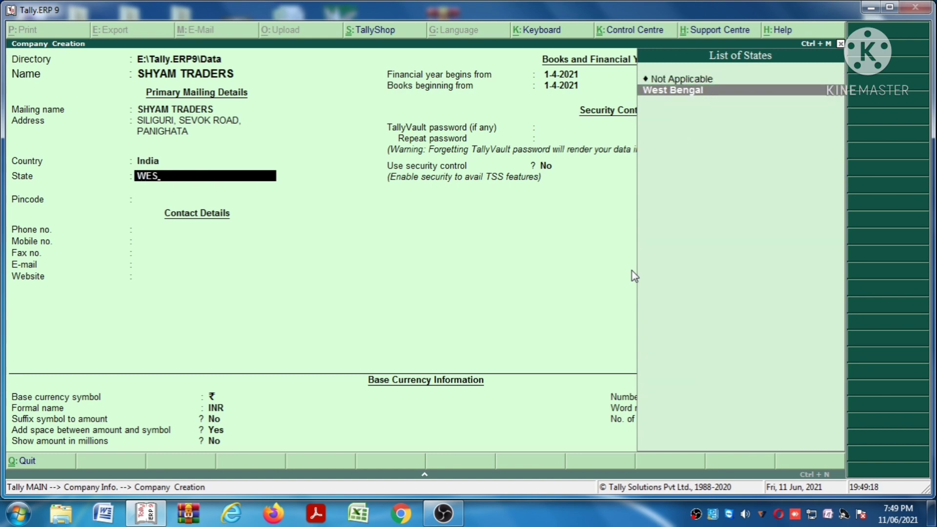
key(Return)
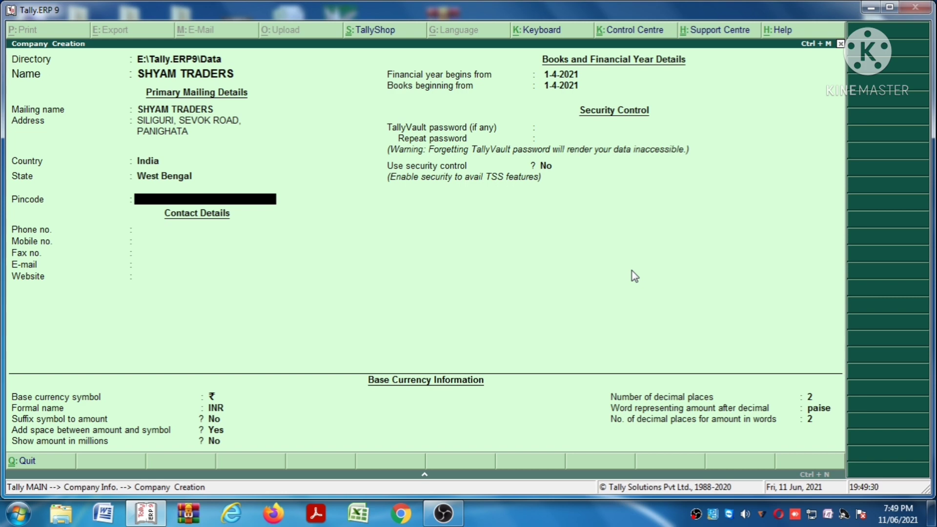
Fill in the company's pincode and phone number
text(732207)
key(Return)
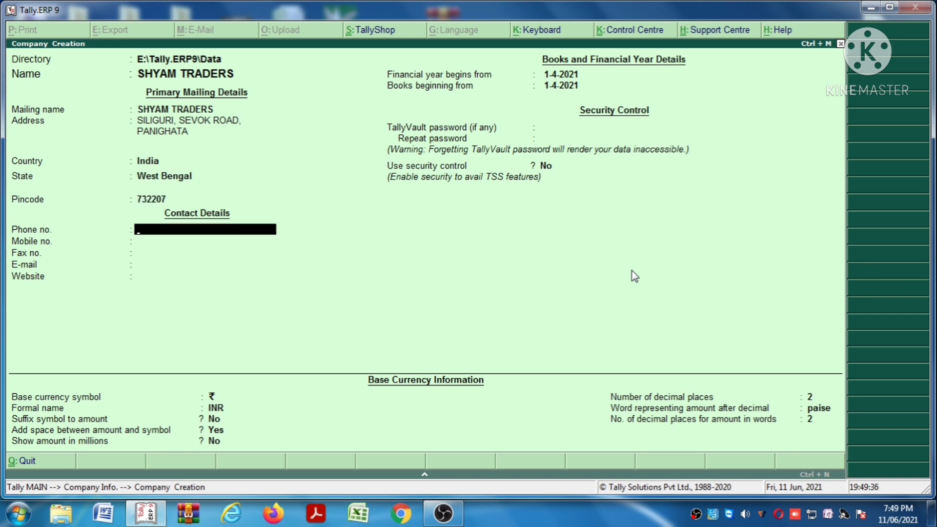
key(Return)
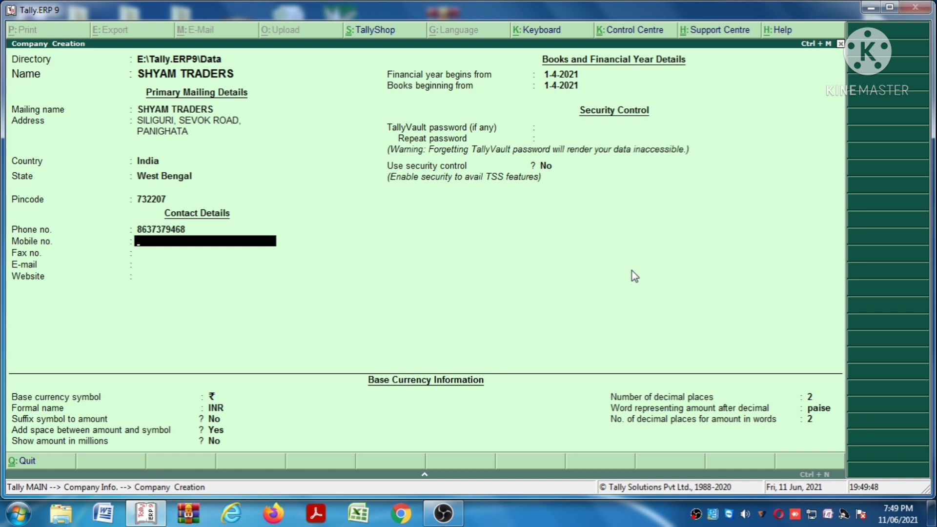
Fill in the mobile and fax numbers and begin typing the company e-mail address
key(Return)
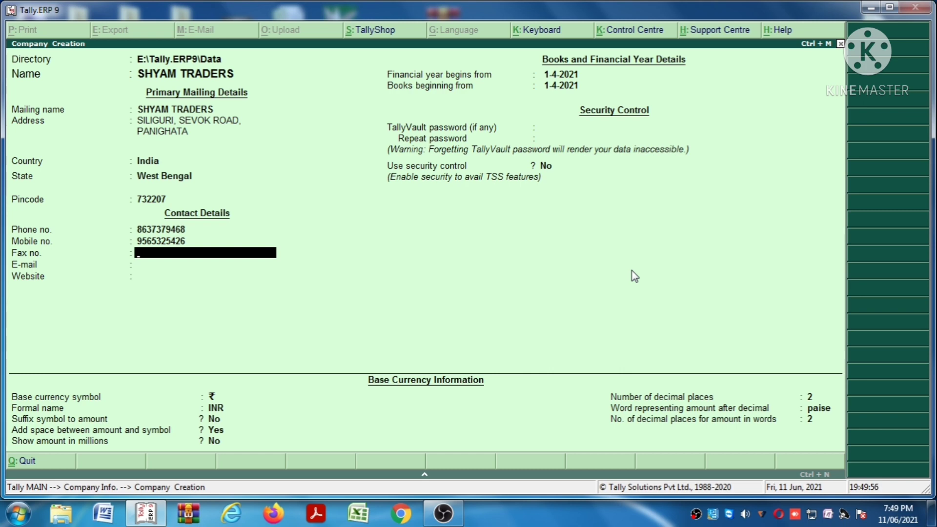
key(Return)
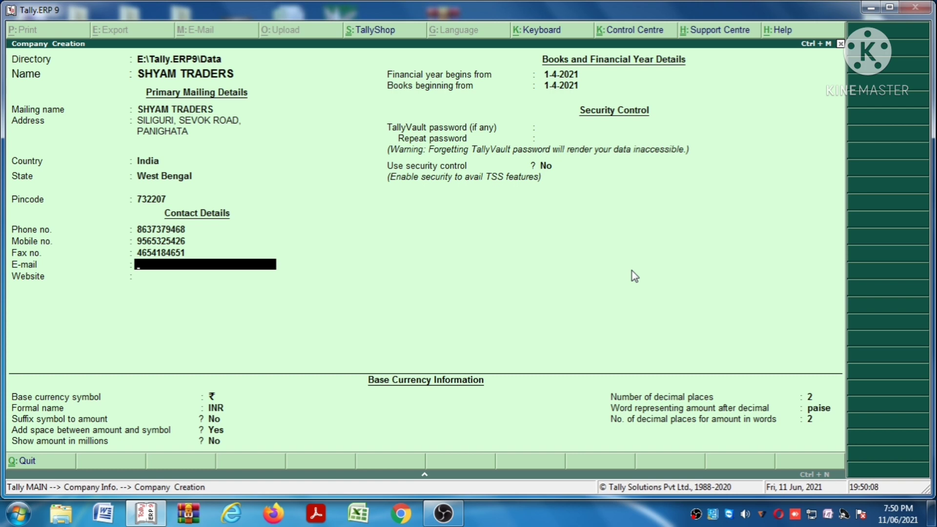
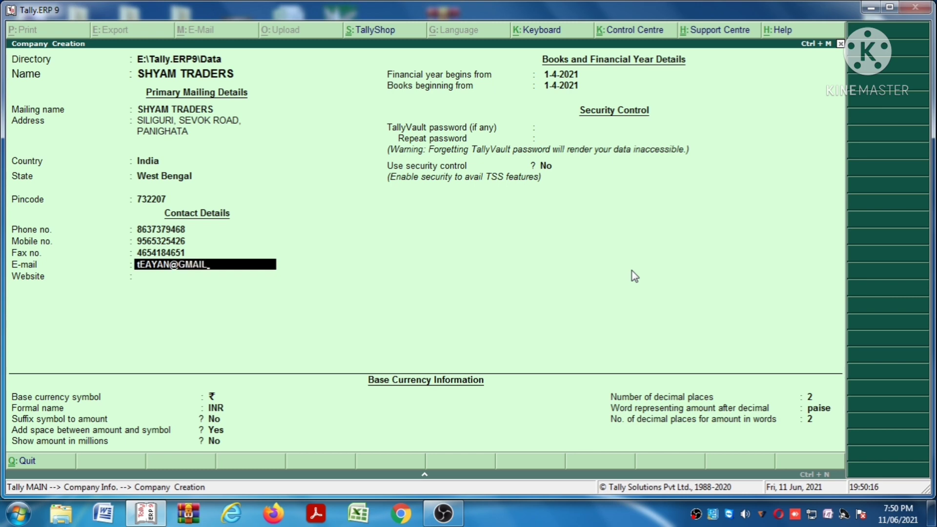
Fix the e-mail address's last letter and enter SDFJLJFIJ as the website
key(BackSpace)
text(M)
key(Up)
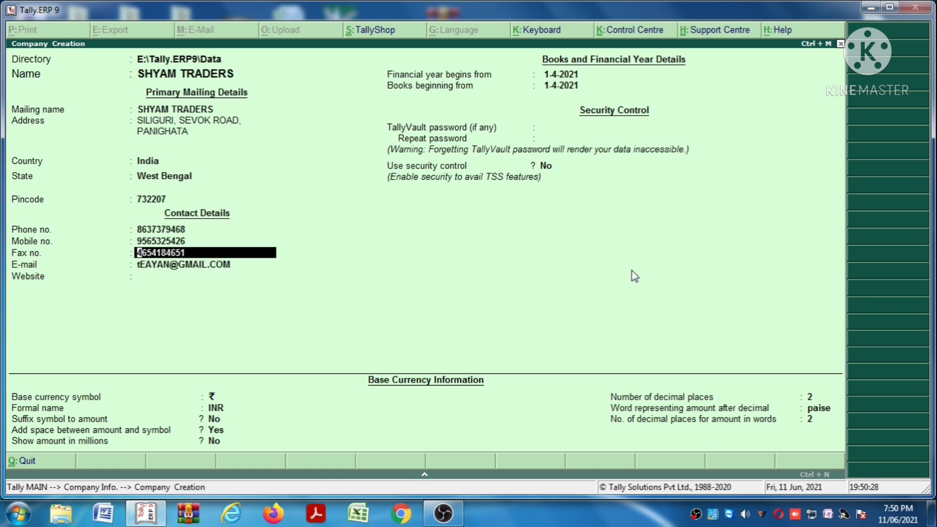
key(Down)
key(Return)
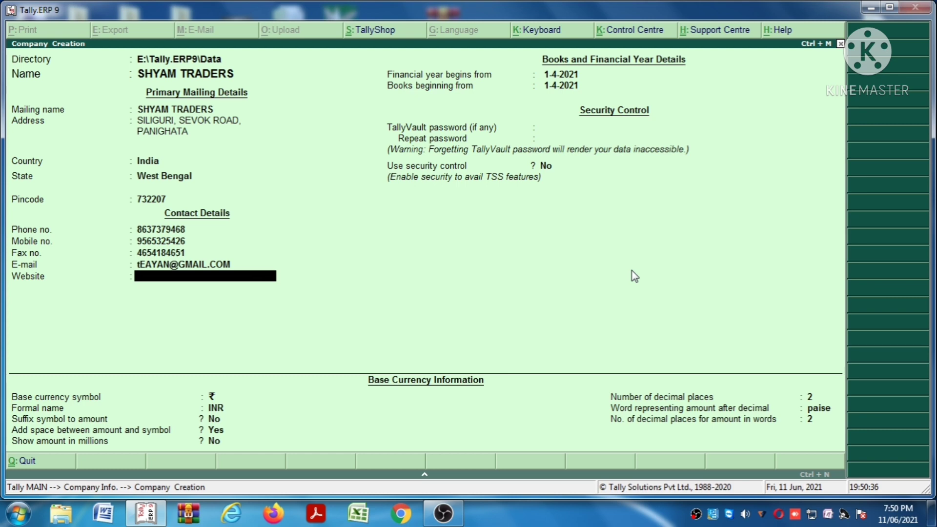
text(SDFJLJFIJ)
key(Return)
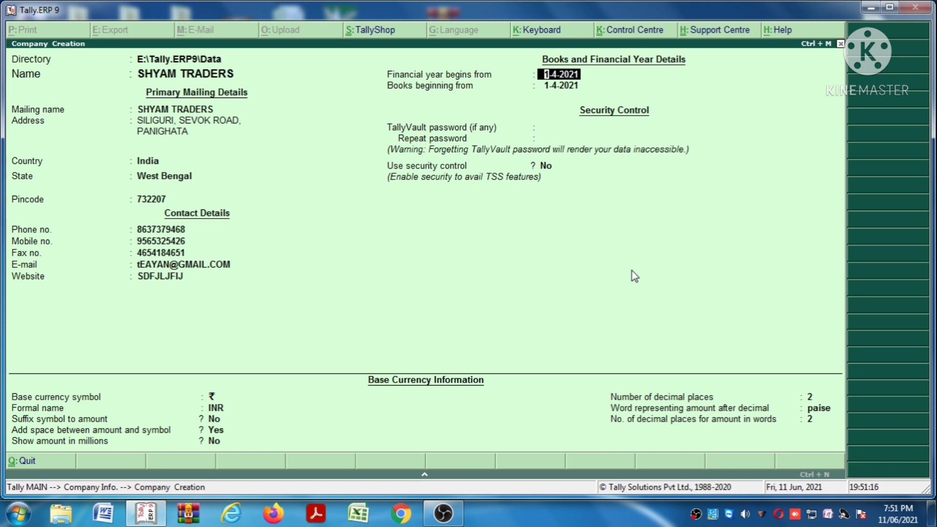
Keep 1-4-2021 dates, no TallyVault password or security, and ₹/INR currency with 2 decimals
key(Return)
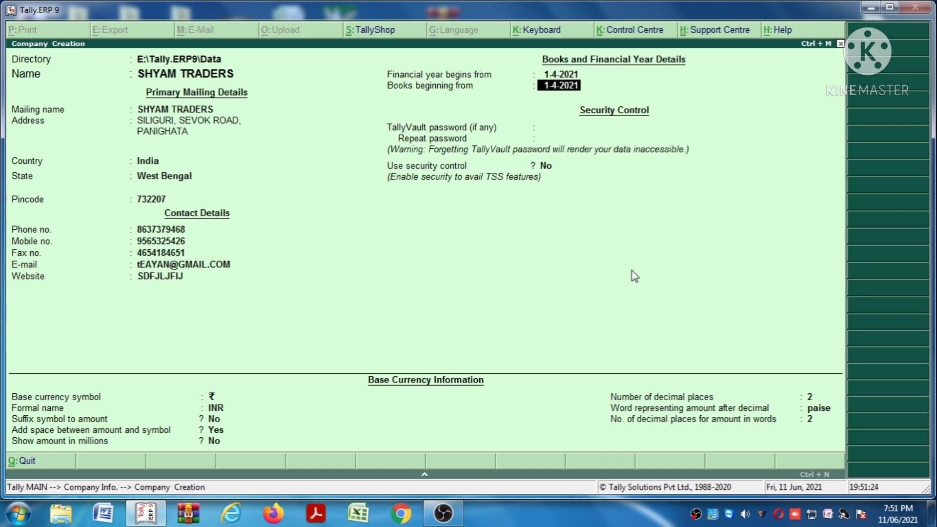
key(Return)
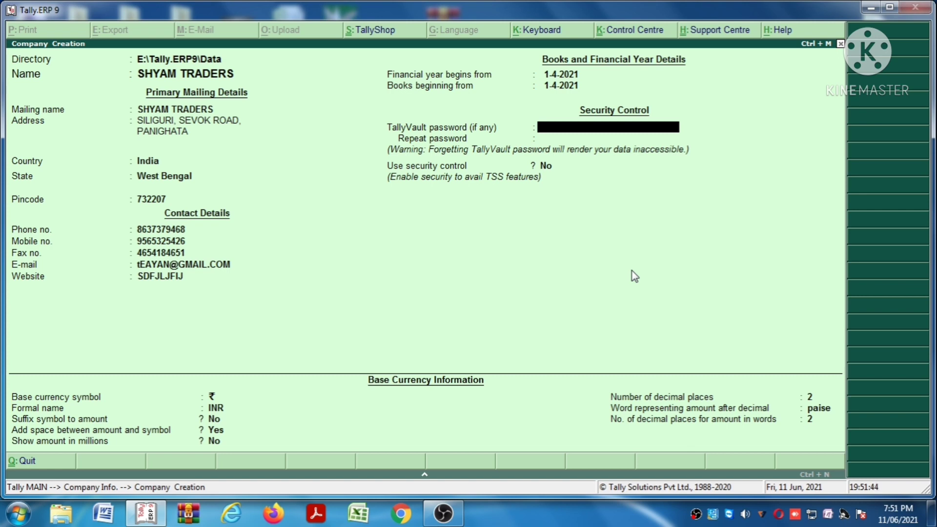
key(Return)
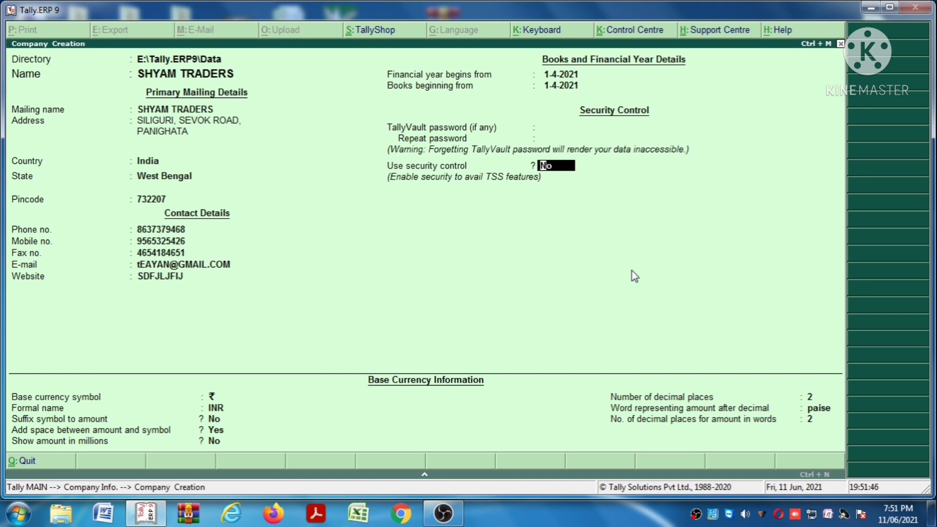
key(Return)
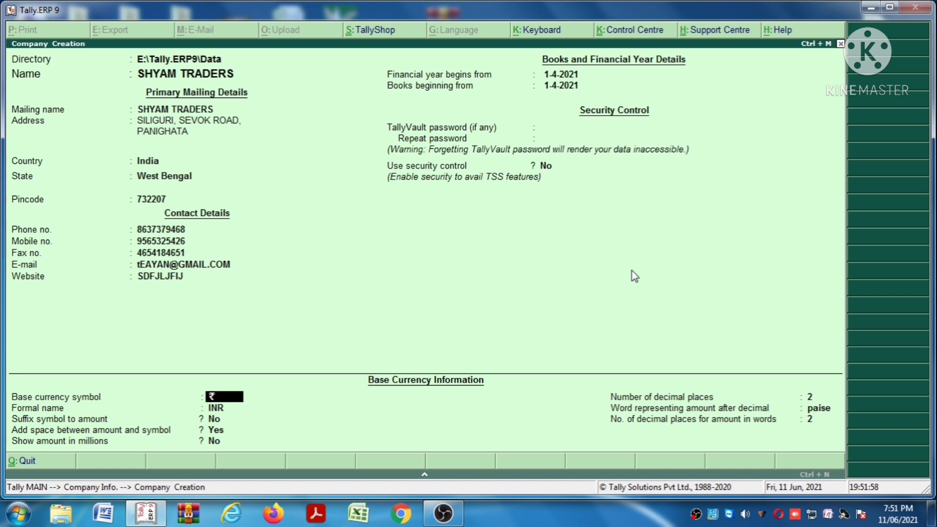
key(Return)
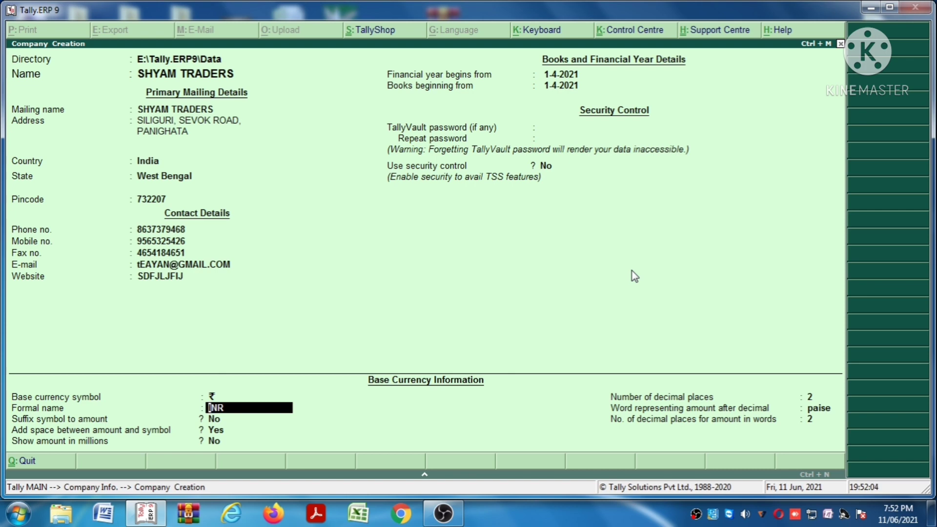
key(Return)
key(Return)
key(Return)
key(Return)
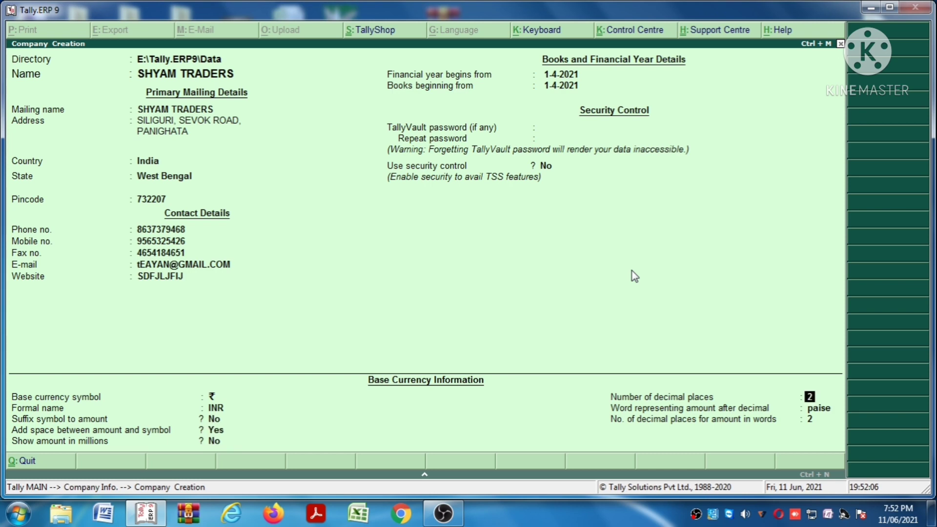
key(Return)
key(Return)
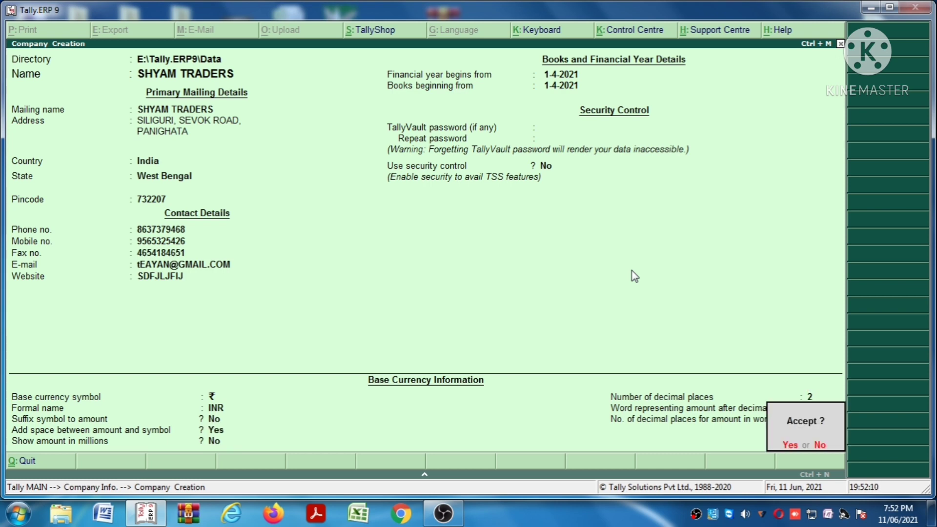
Accept the form to save SHYAM TRADERS for the period 1-4-2021 to 31-3-2022
key(Return)
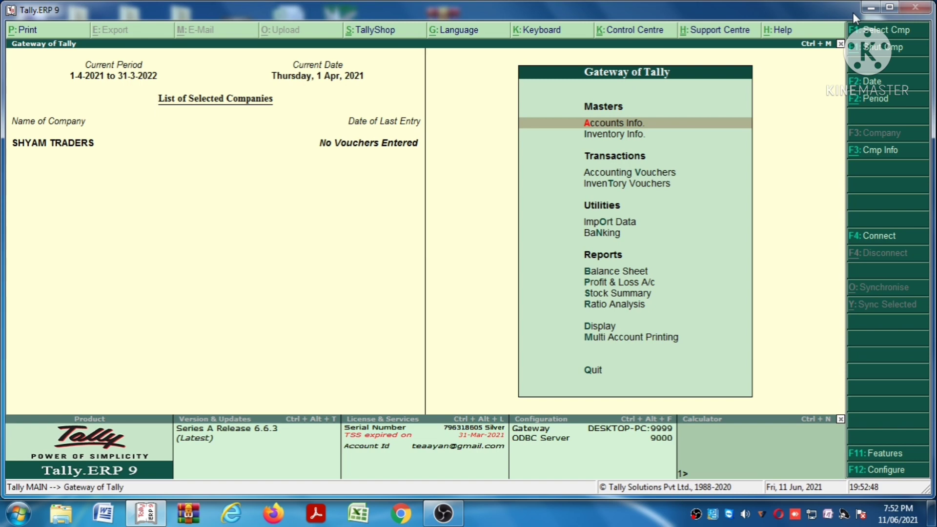
Quit Tally.ERP 9 and refresh the Windows desktop twice
key(Escape)
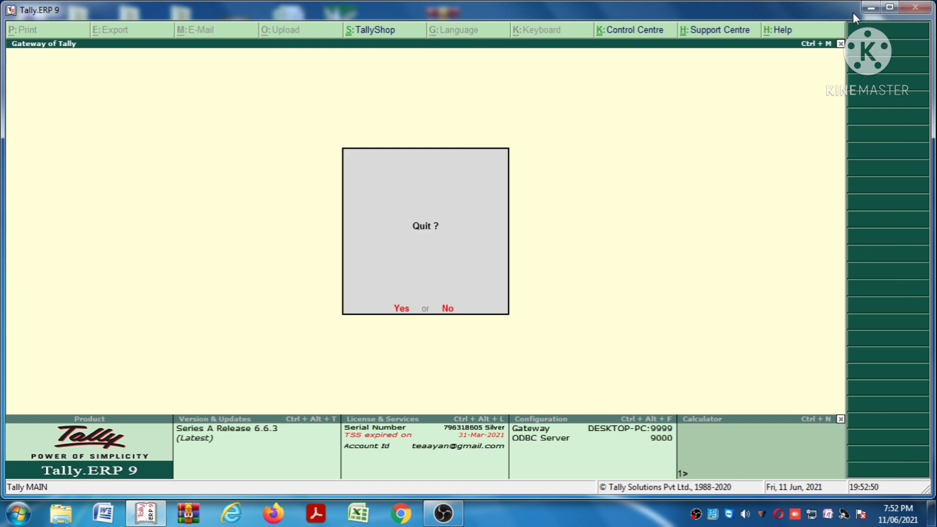
key(Return)
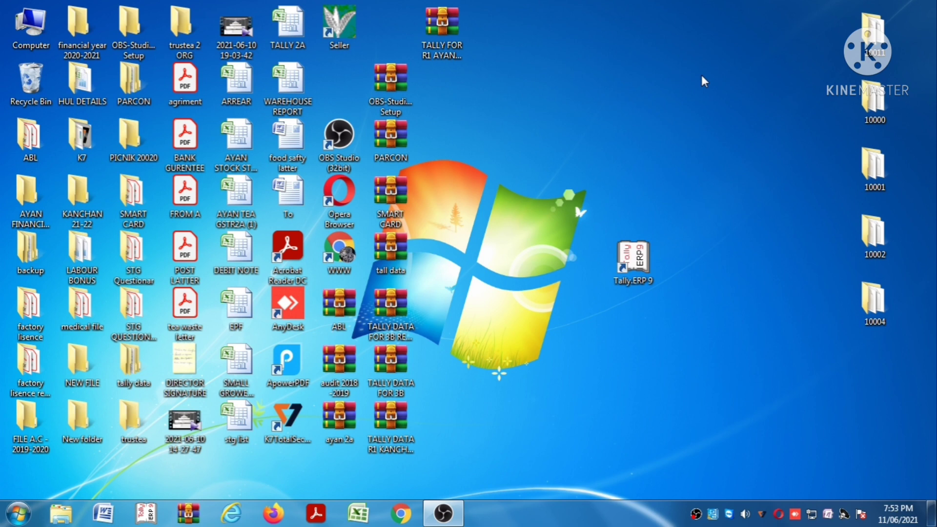
right_click(663, 82)
click(689, 123)
right_click(669, 101)
click(693, 141)
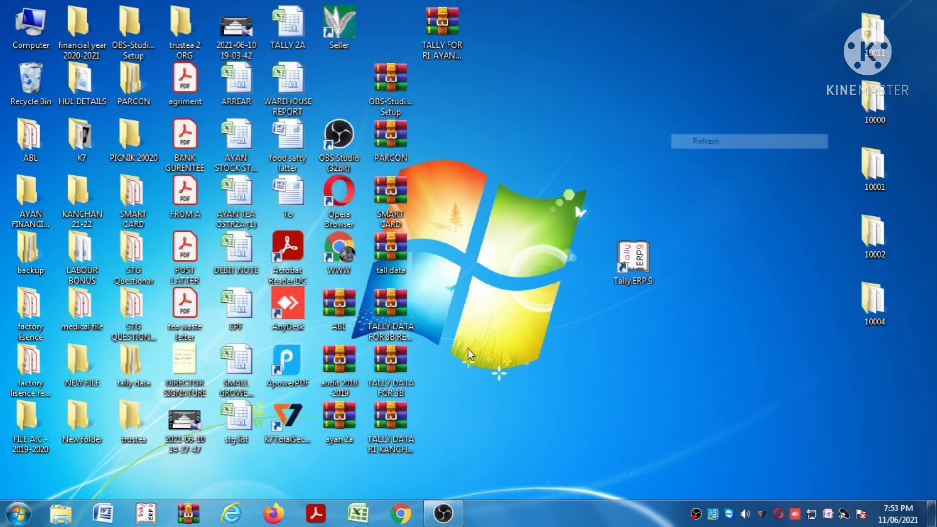